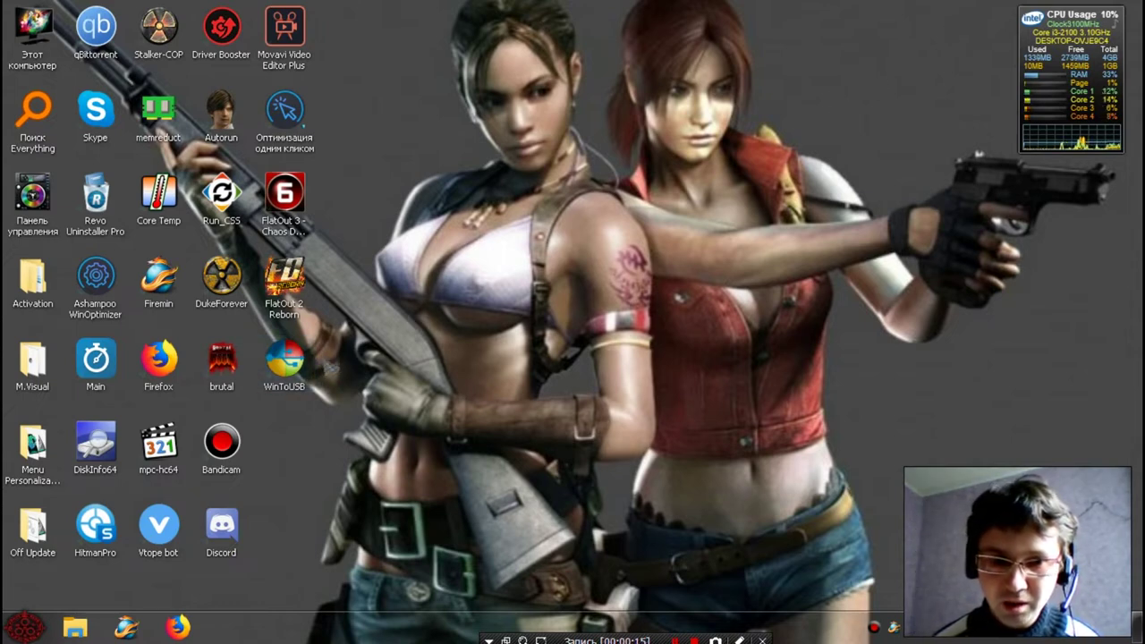
click(296, 365)
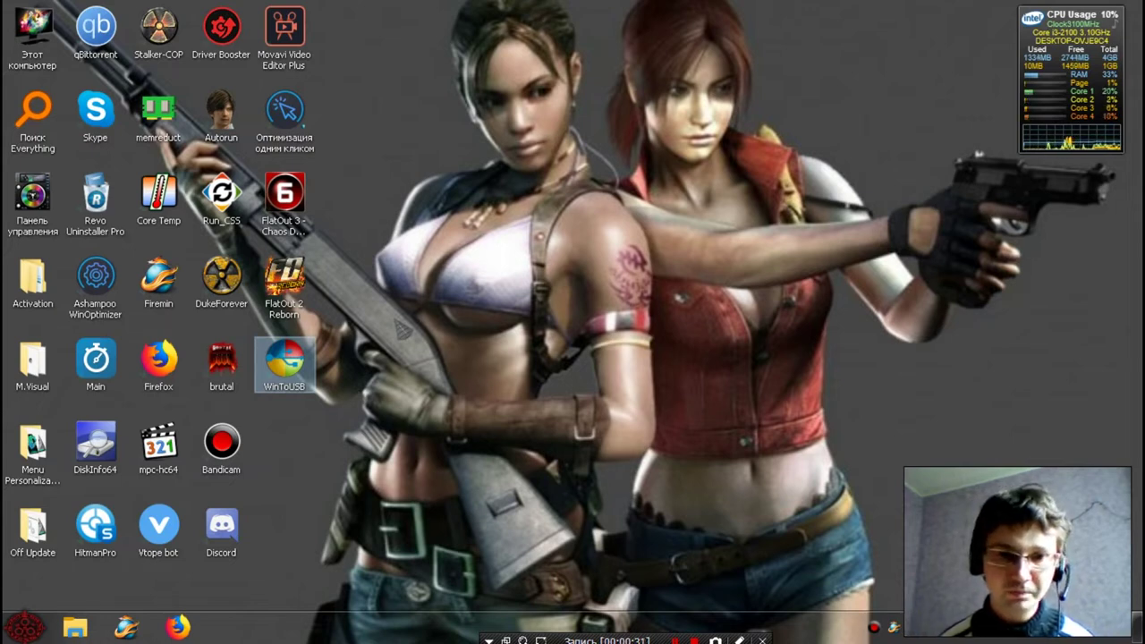
click(442, 290)
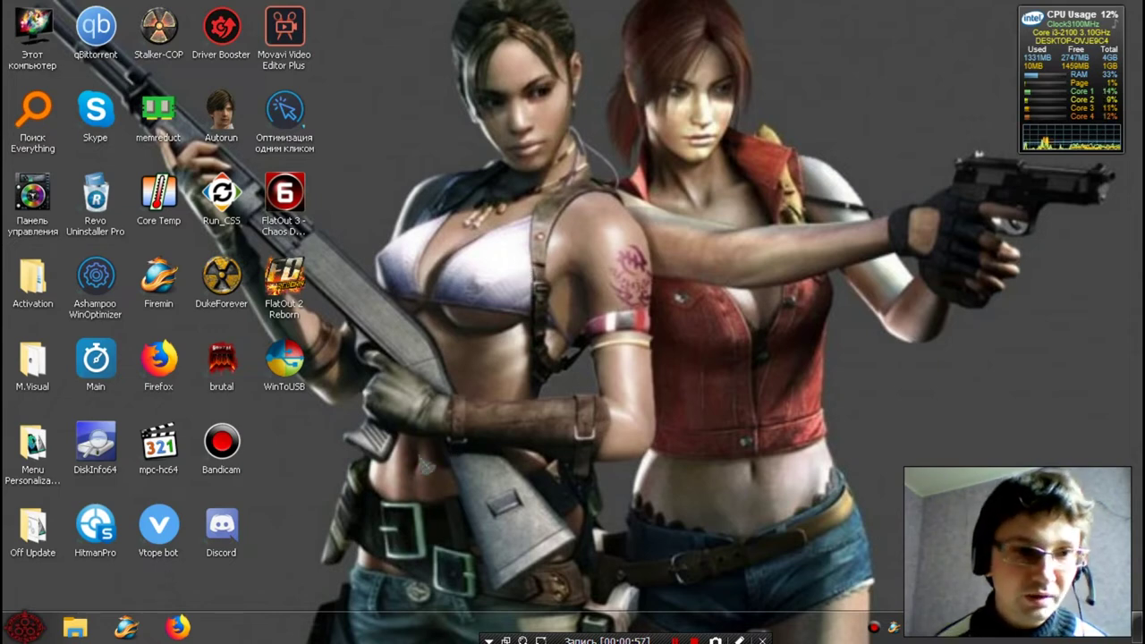
Open the Gamalki folder on local disk H: through This PC
click(27, 628)
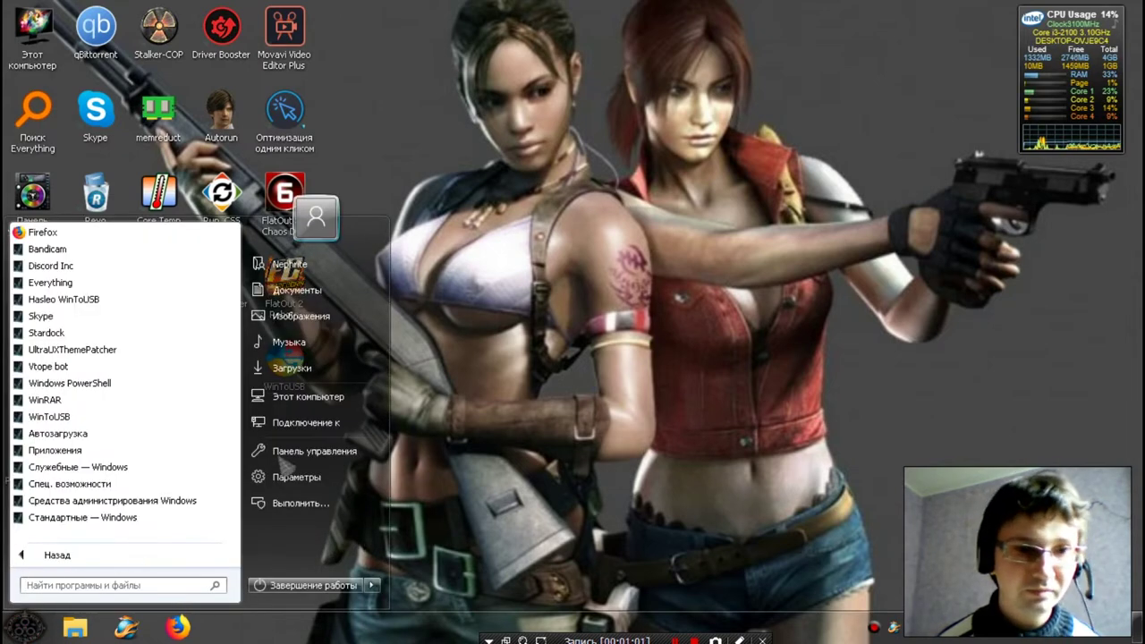
click(313, 397)
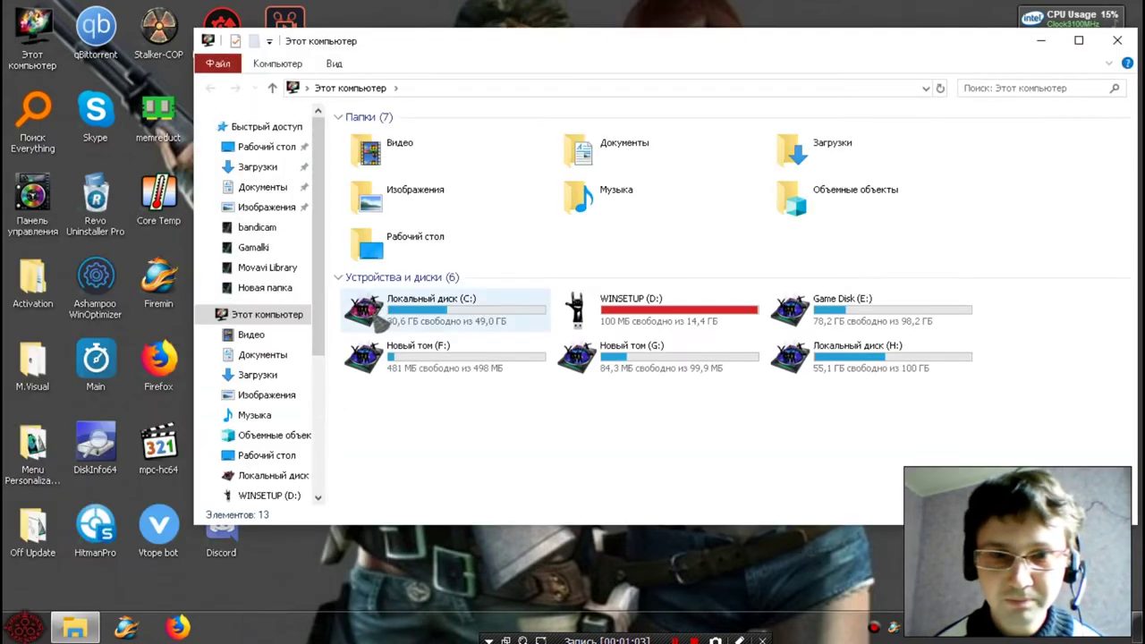
double_click(827, 370)
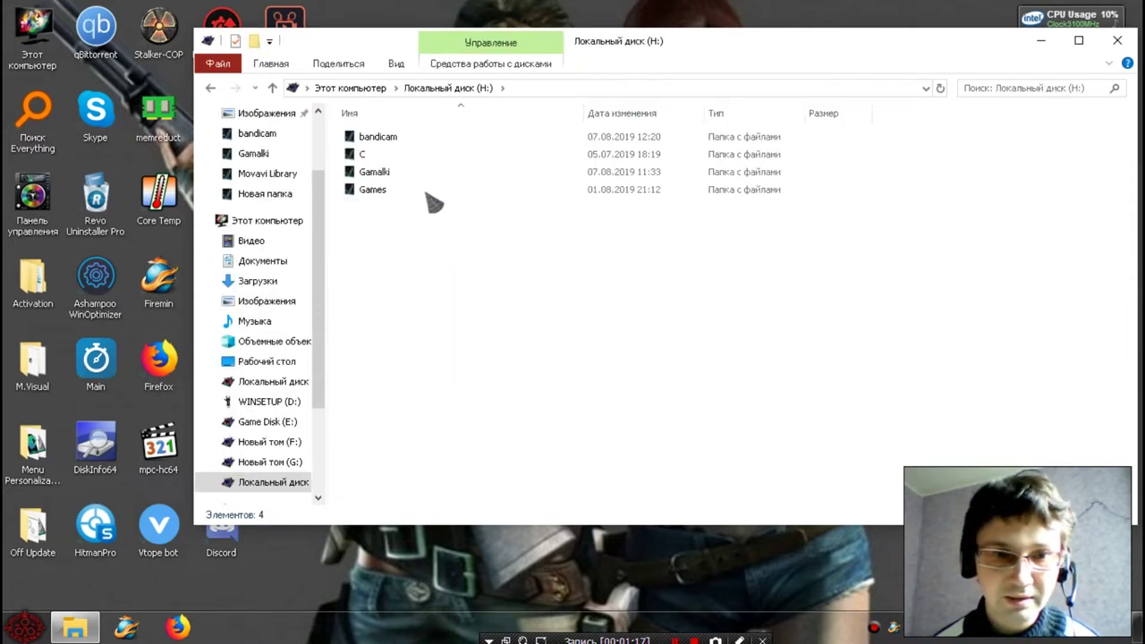
double_click(424, 177)
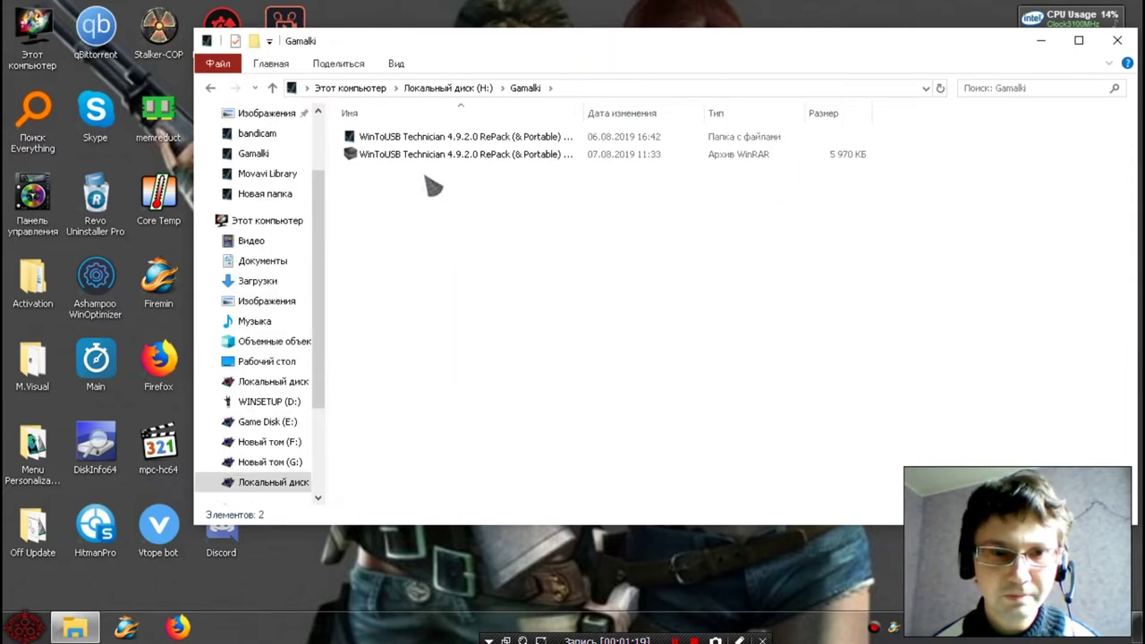
Examine the files inside the WinToUSB Technician 4.9.2.0 RePack archive, including the installer and scripts, and close the archive
click(439, 154)
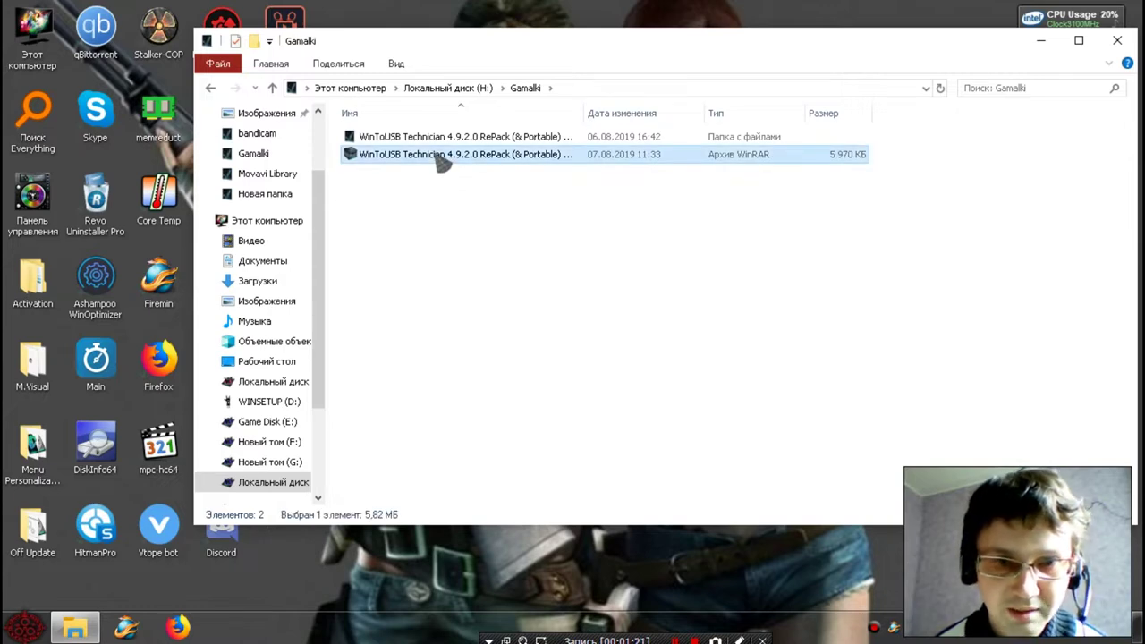
double_click(436, 159)
double_click(305, 182)
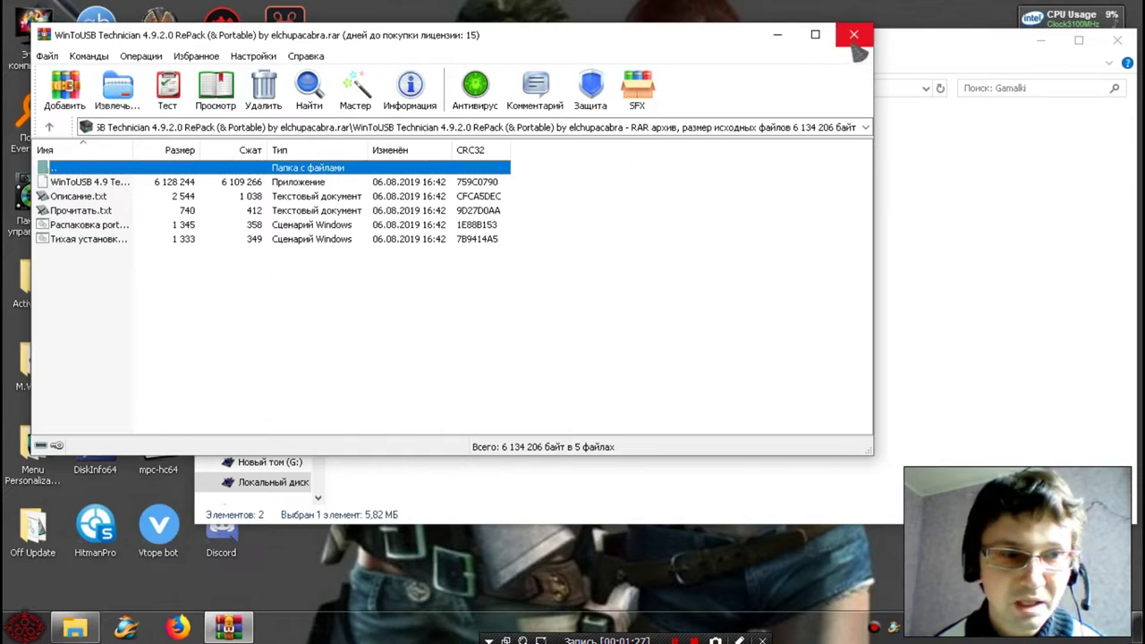
click(231, 224)
click(231, 240)
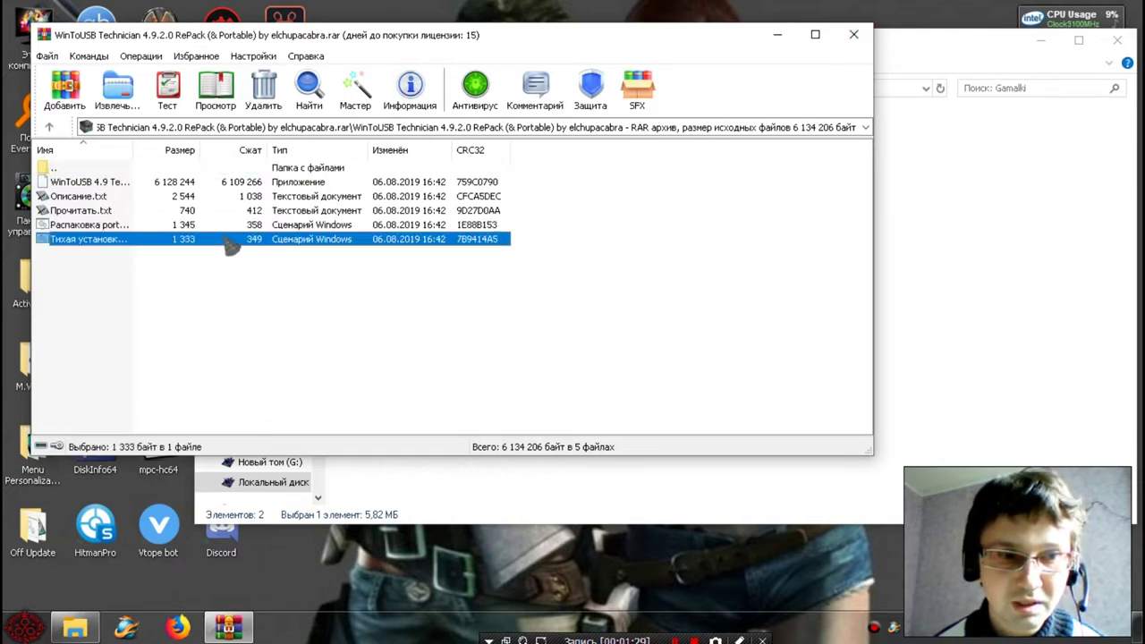
click(179, 181)
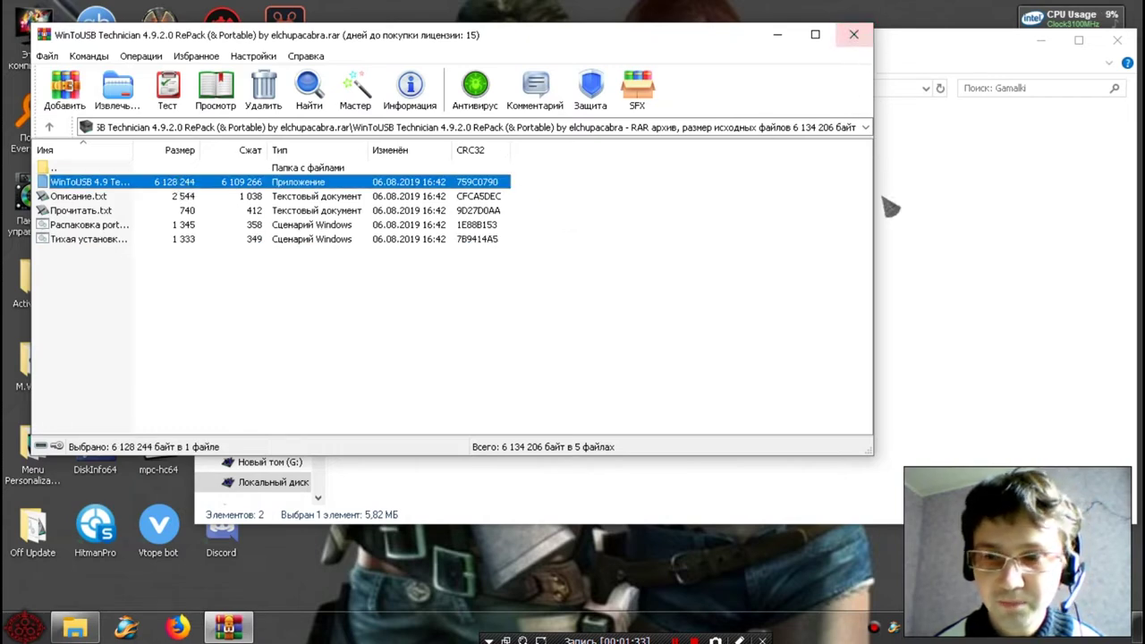
click(854, 36)
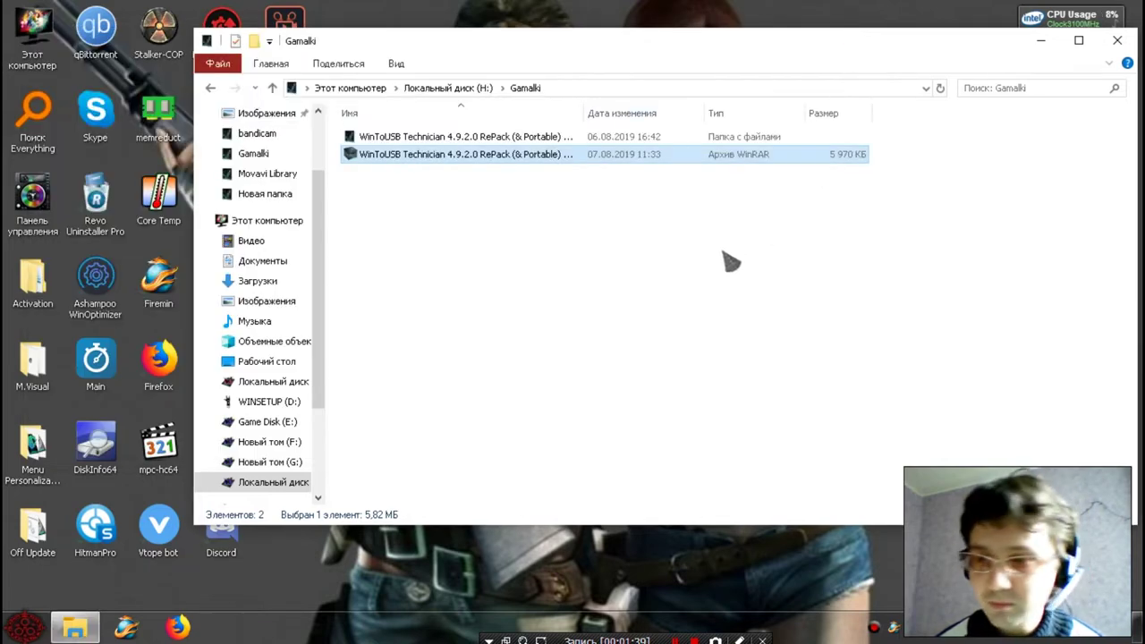
Look at the WinToUSB 4.9 Technician installer in the unpacked WinToUSB Technician 4.9.2.0 folder and close the window
double_click(566, 141)
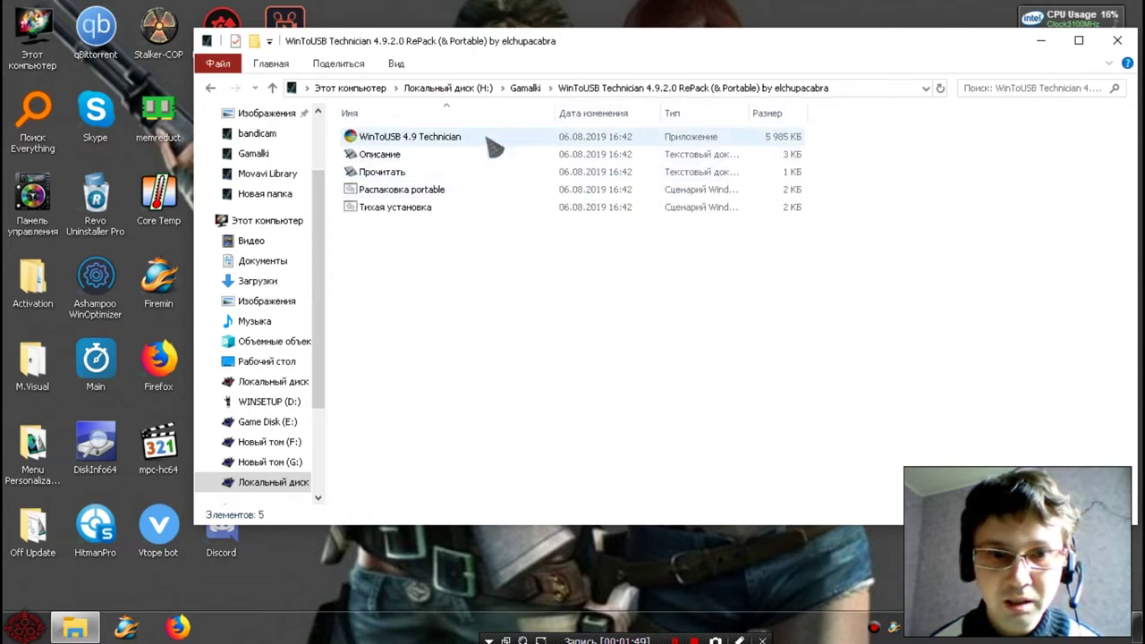
click(433, 136)
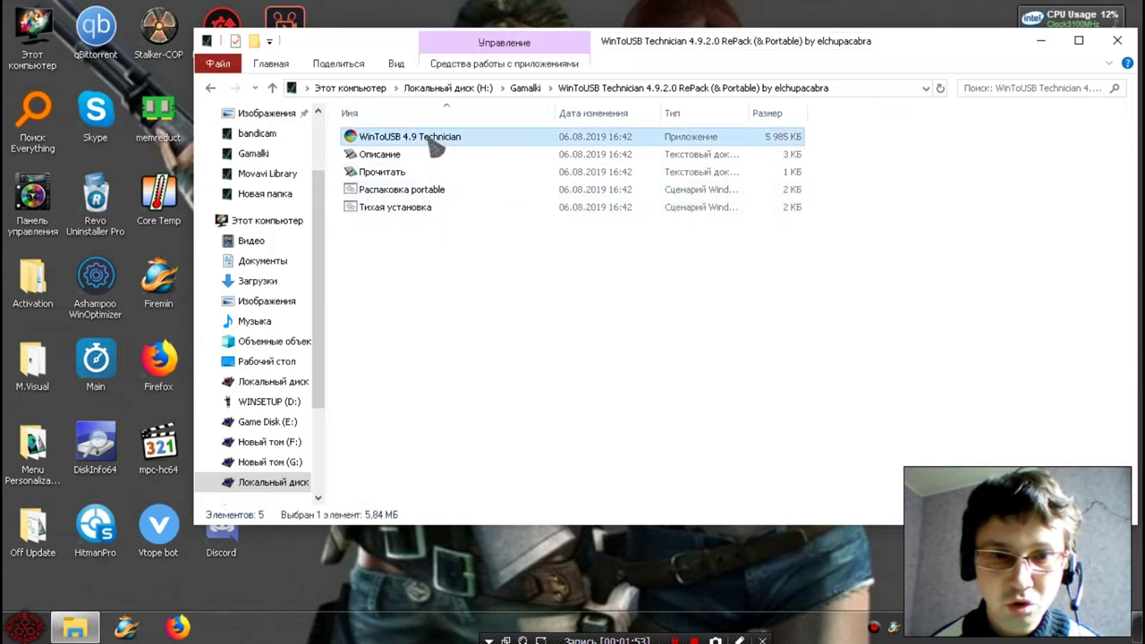
click(1119, 43)
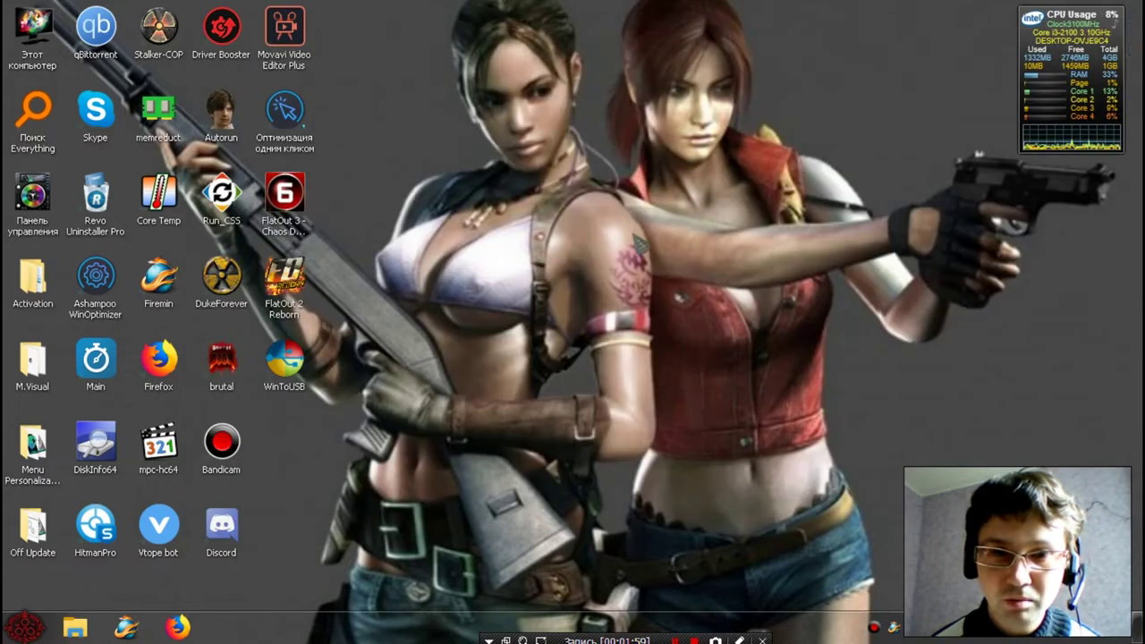
Launch WinToUSB Technician and check the connected USB drives in This PC
click(301, 385)
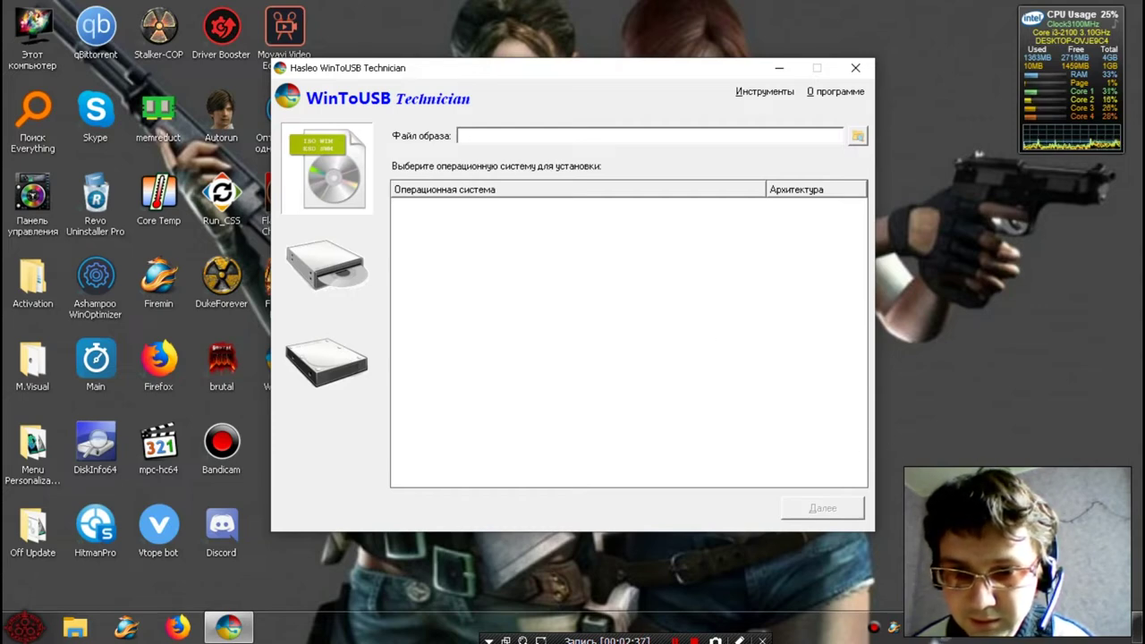
click(25, 628)
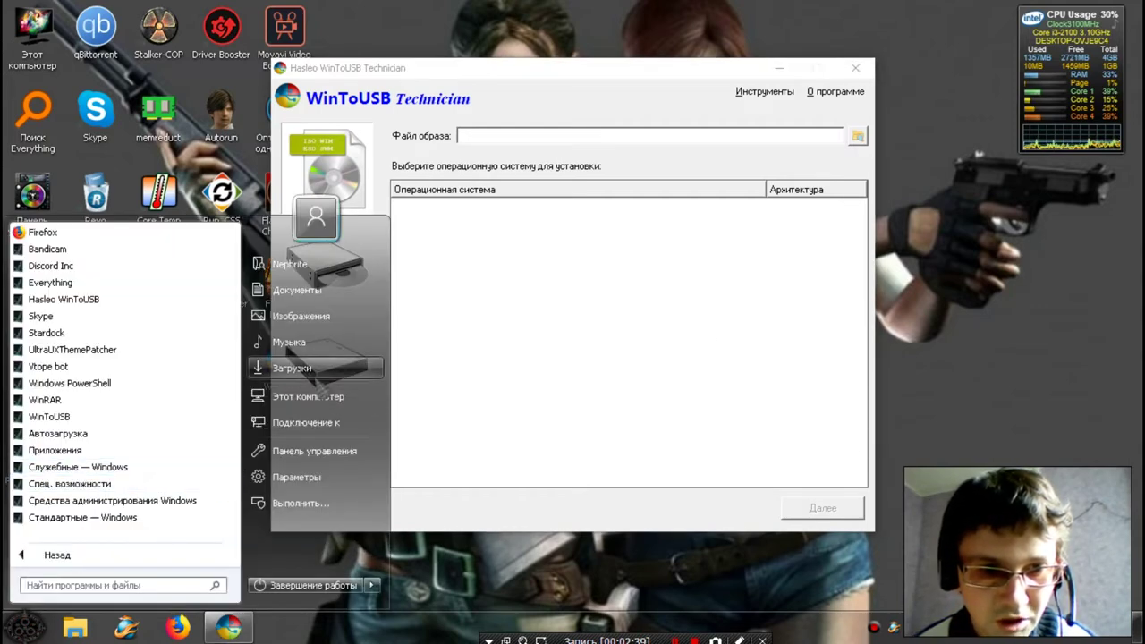
click(313, 399)
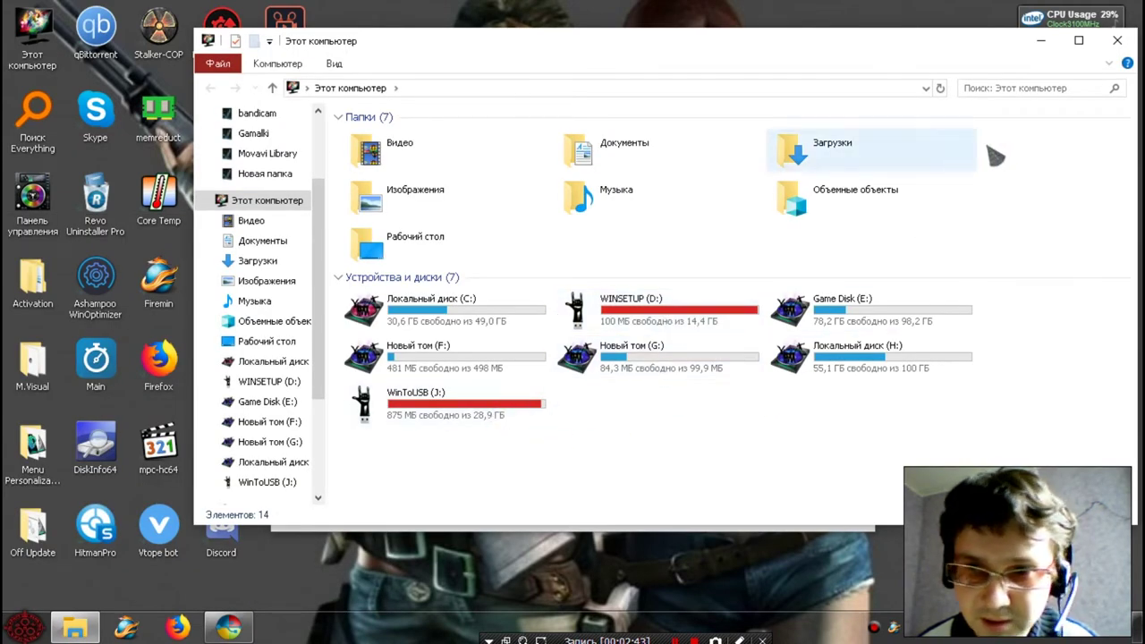
click(1117, 40)
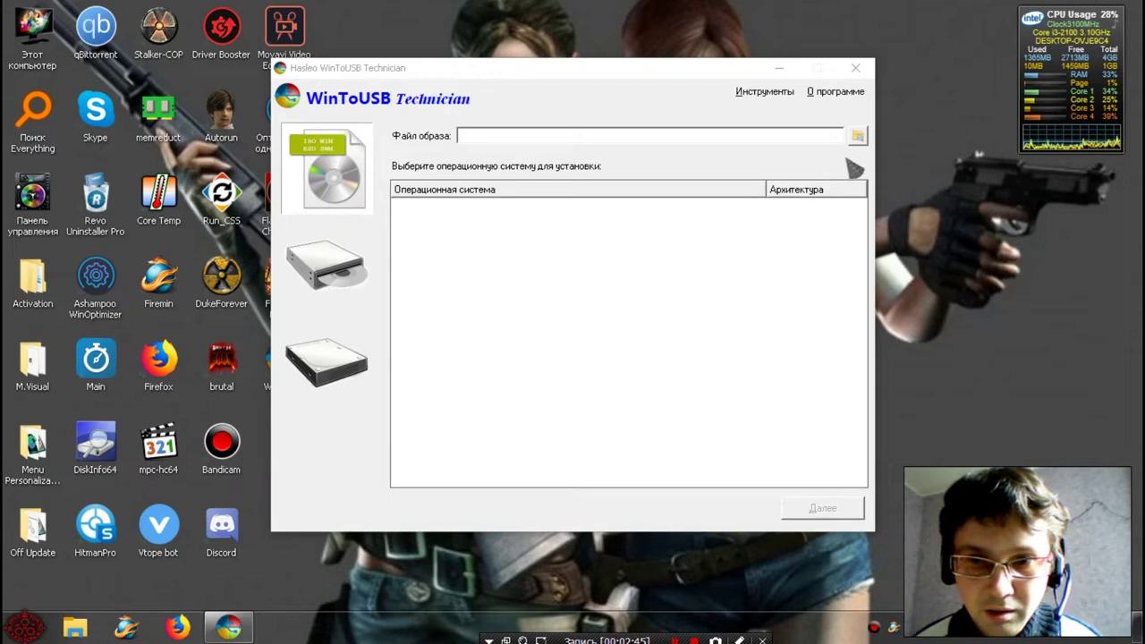
Load the Windows 10 Enterprise x64 Lite 1903 ISO from Downloads as the image file and proceed to target disk selection
click(857, 136)
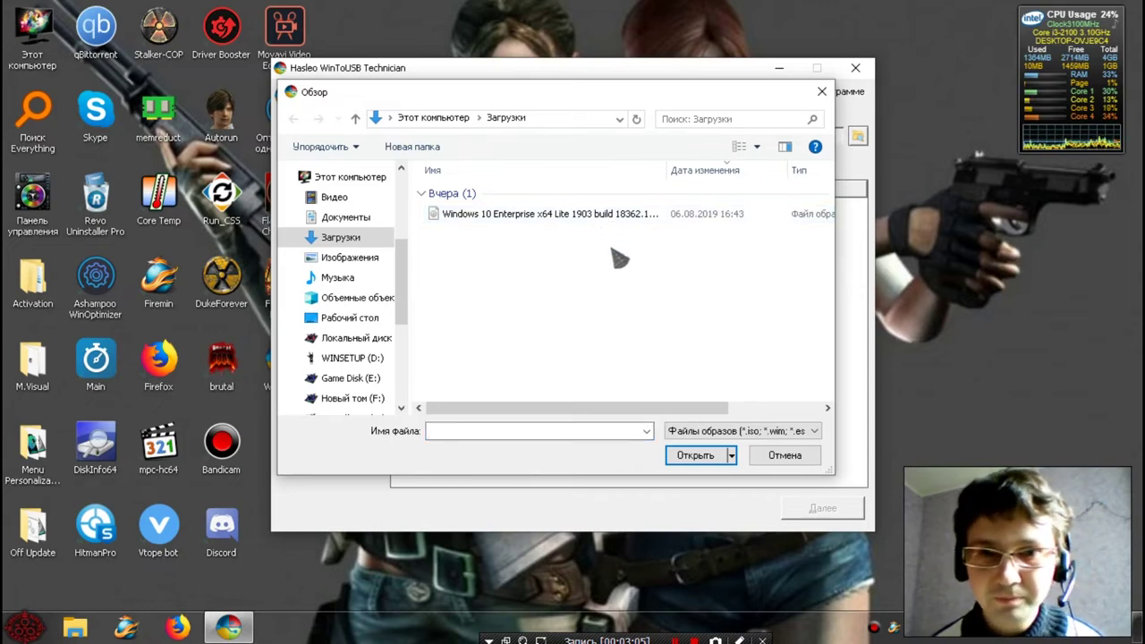
double_click(649, 221)
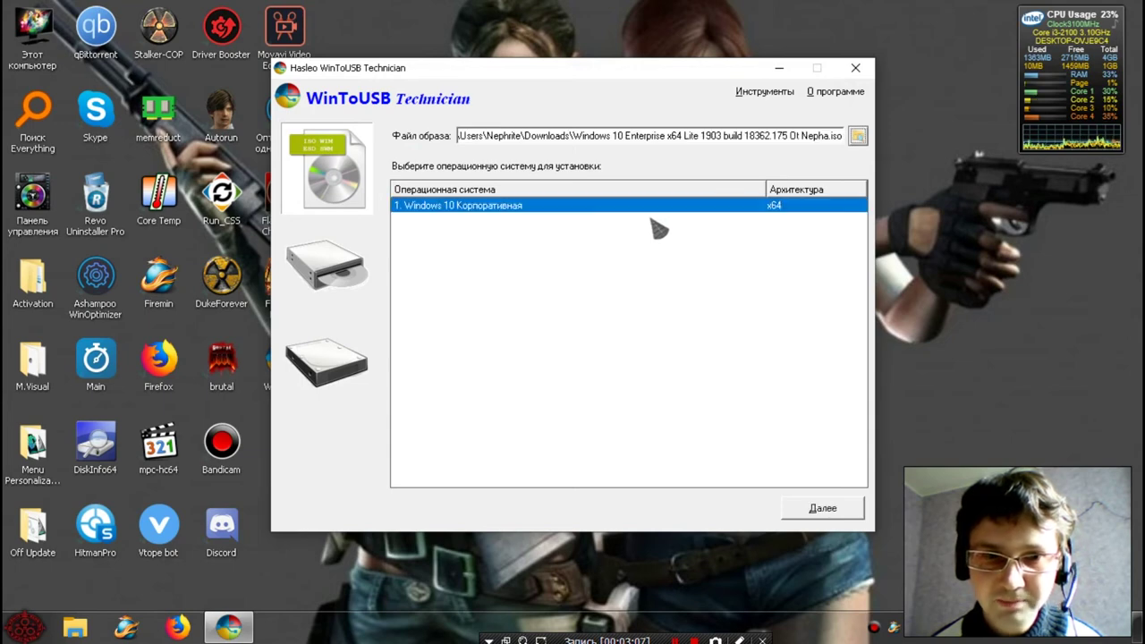
click(837, 511)
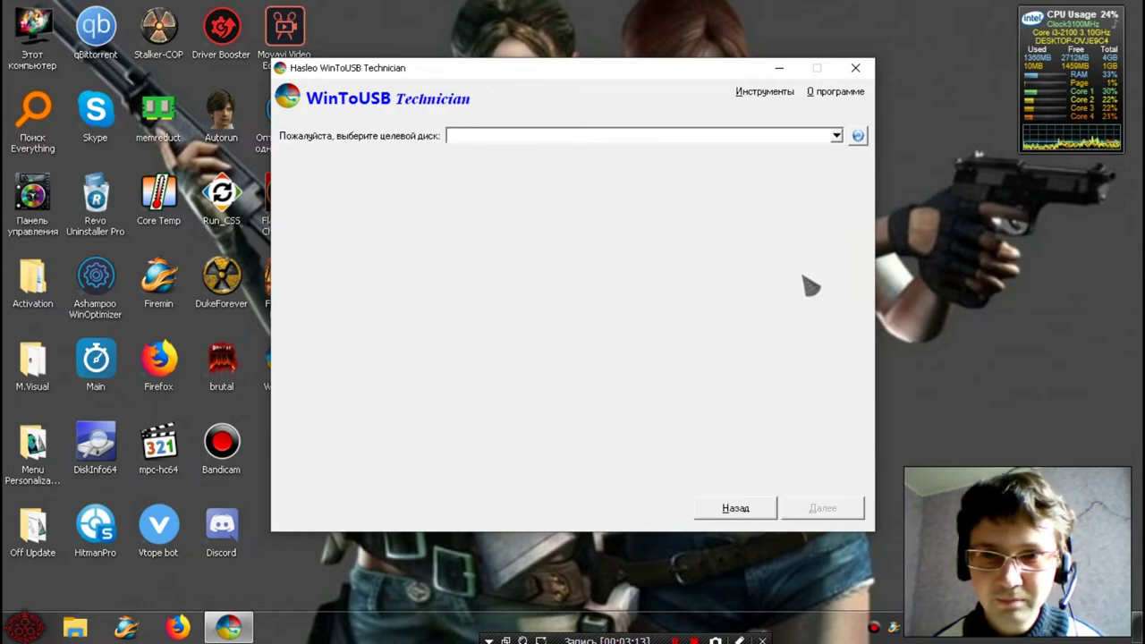
Choose Disk 3: SanDiskCruzer Glide 3.0 as the target disk, decline formatting it and close WinToUSB
click(839, 135)
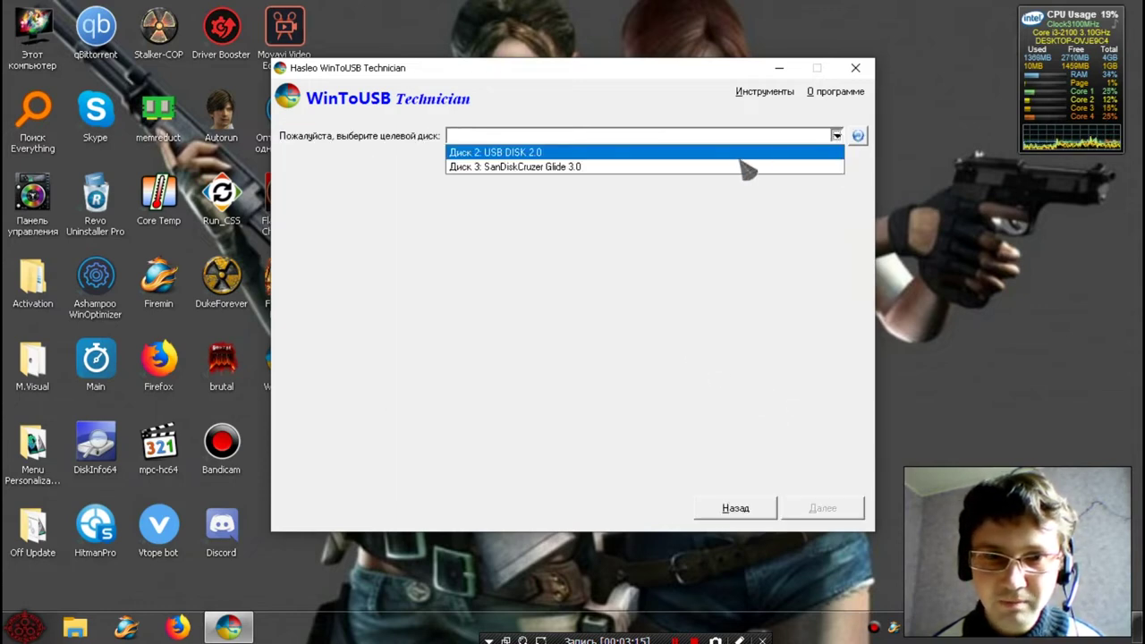
click(703, 170)
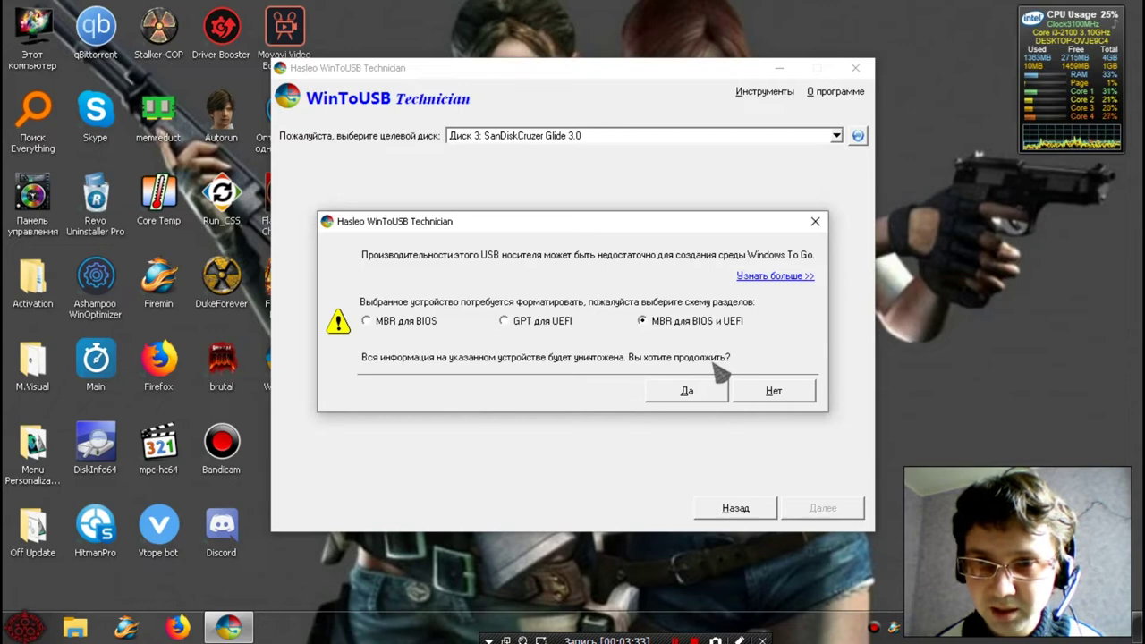
click(775, 394)
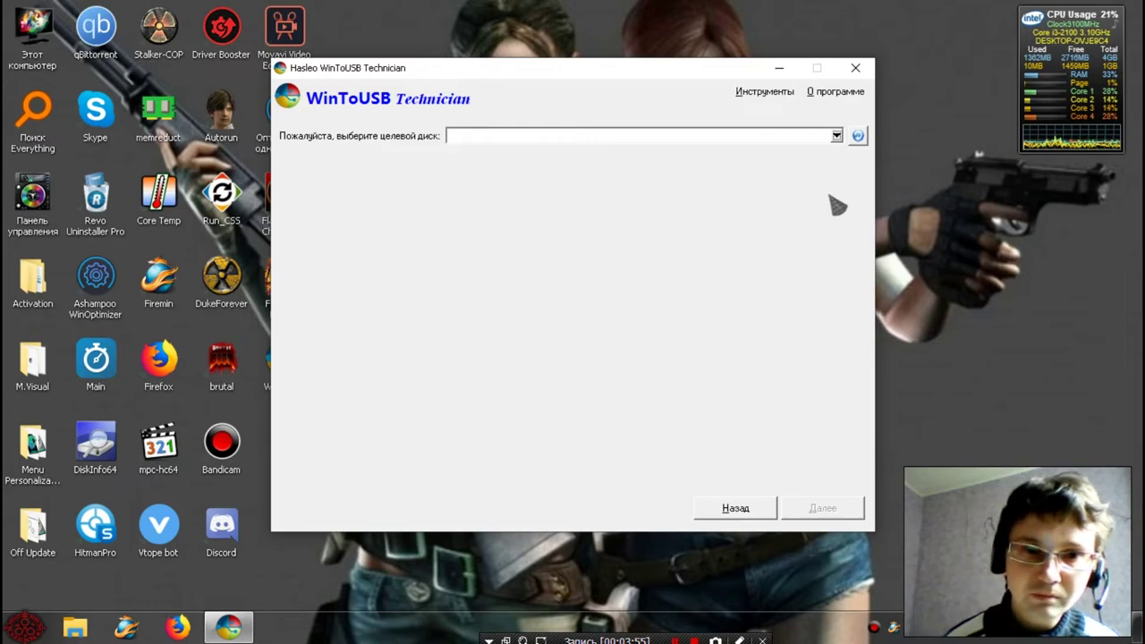
click(856, 71)
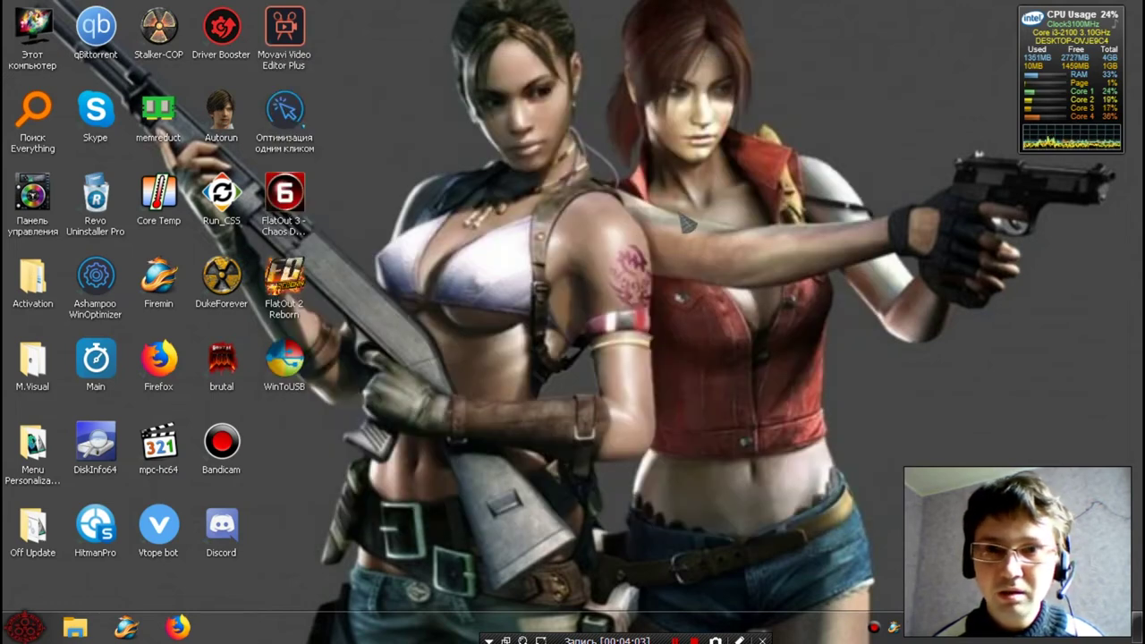
Examine the WinToUSB (J:) flash drive among the devices and drives in This PC
click(25, 627)
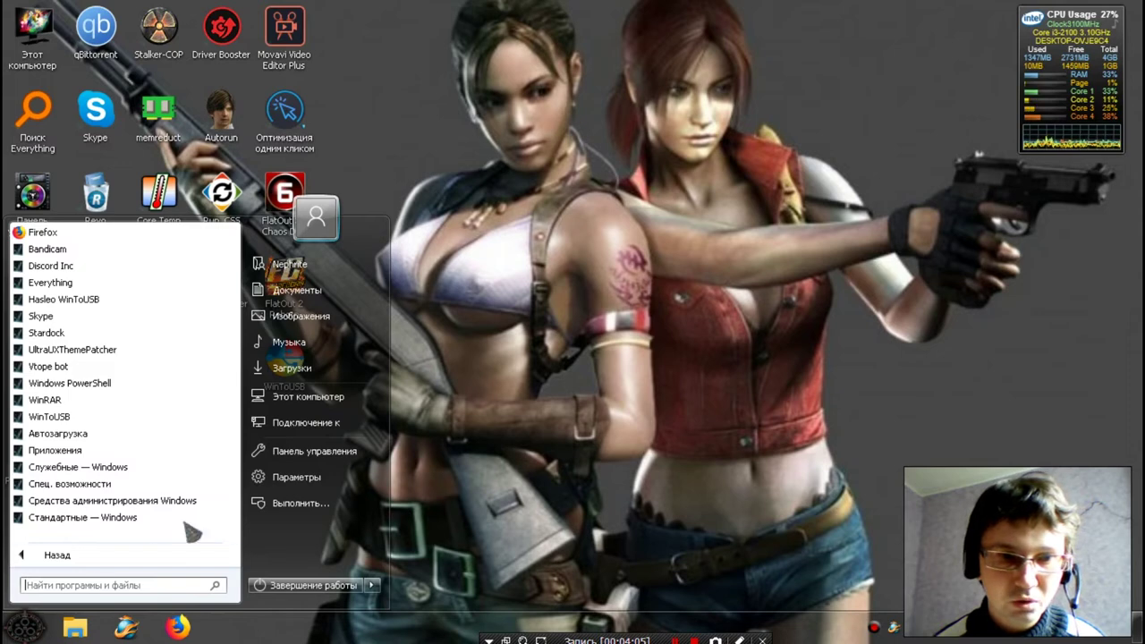
click(309, 396)
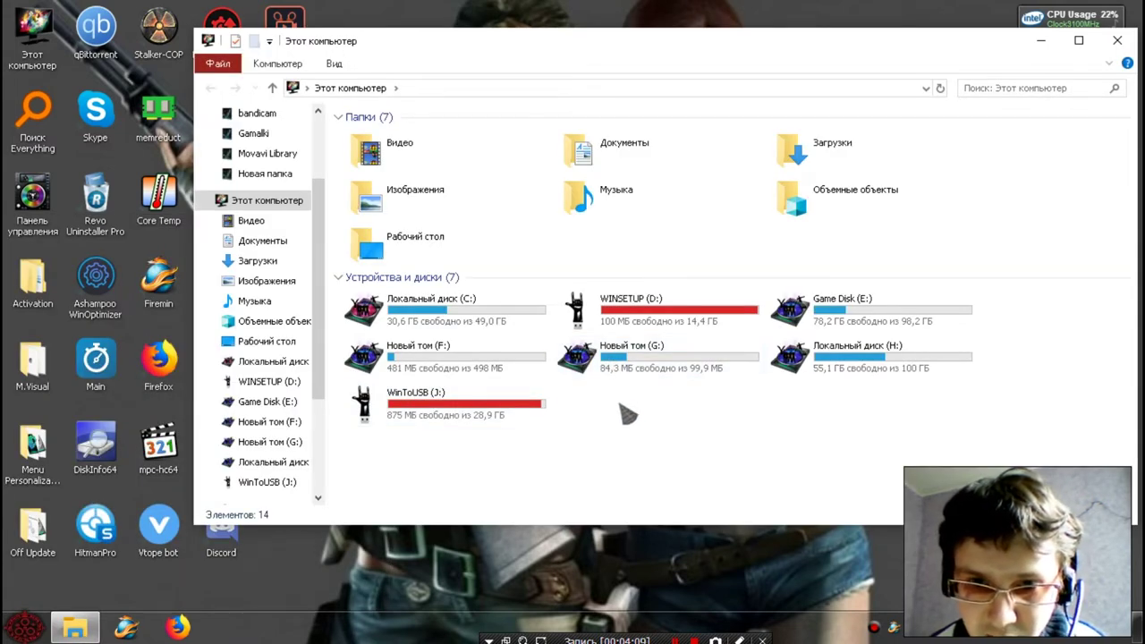
click(474, 403)
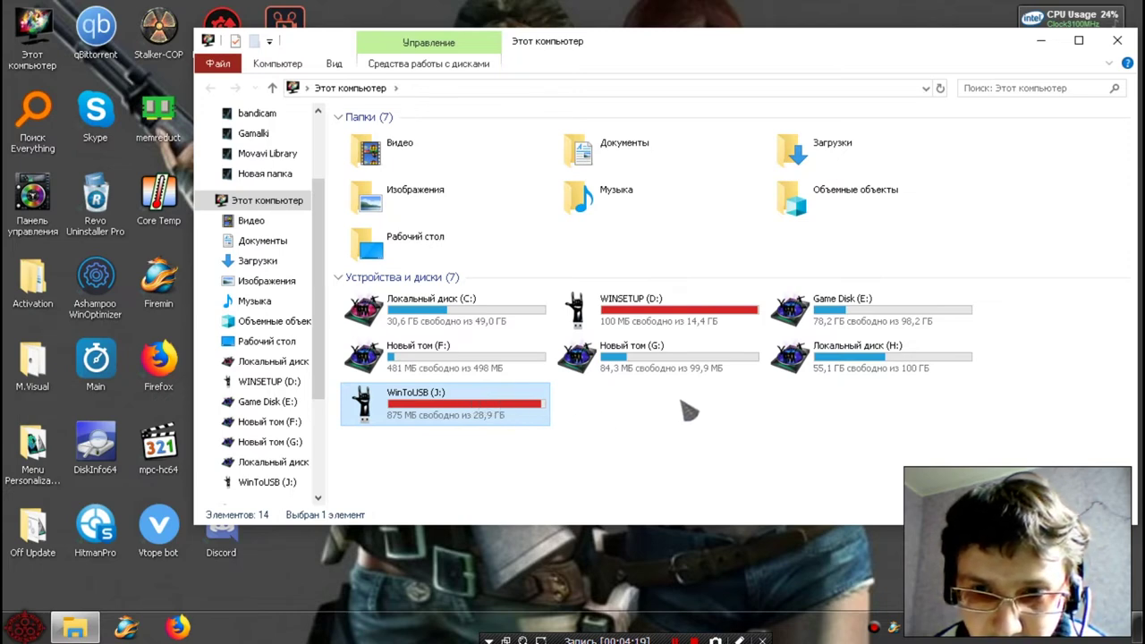
click(632, 408)
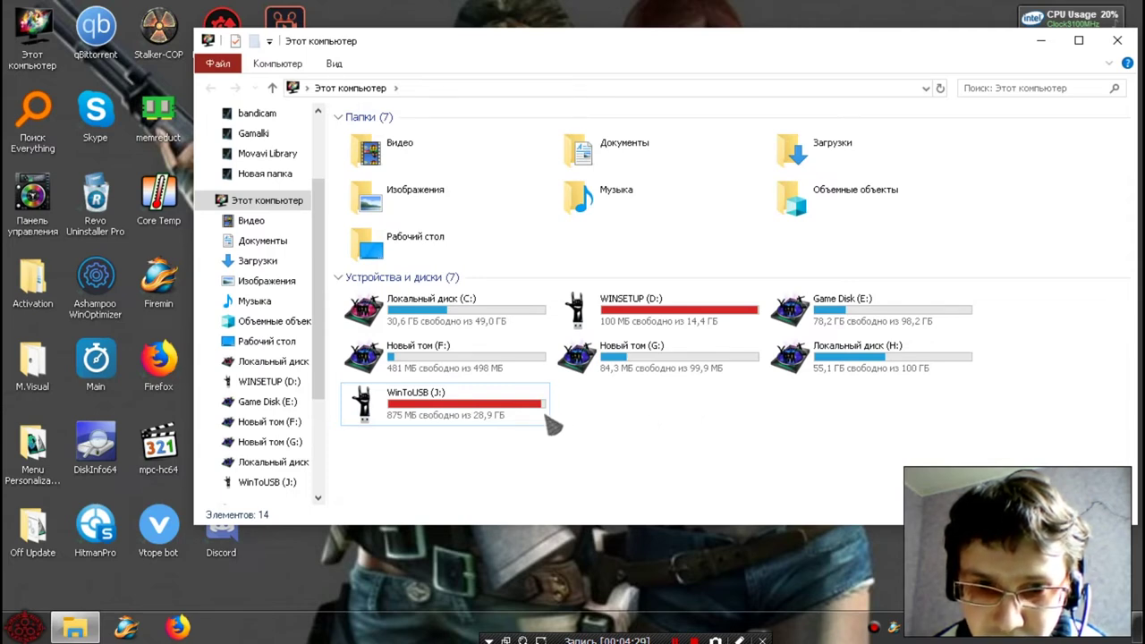
click(426, 424)
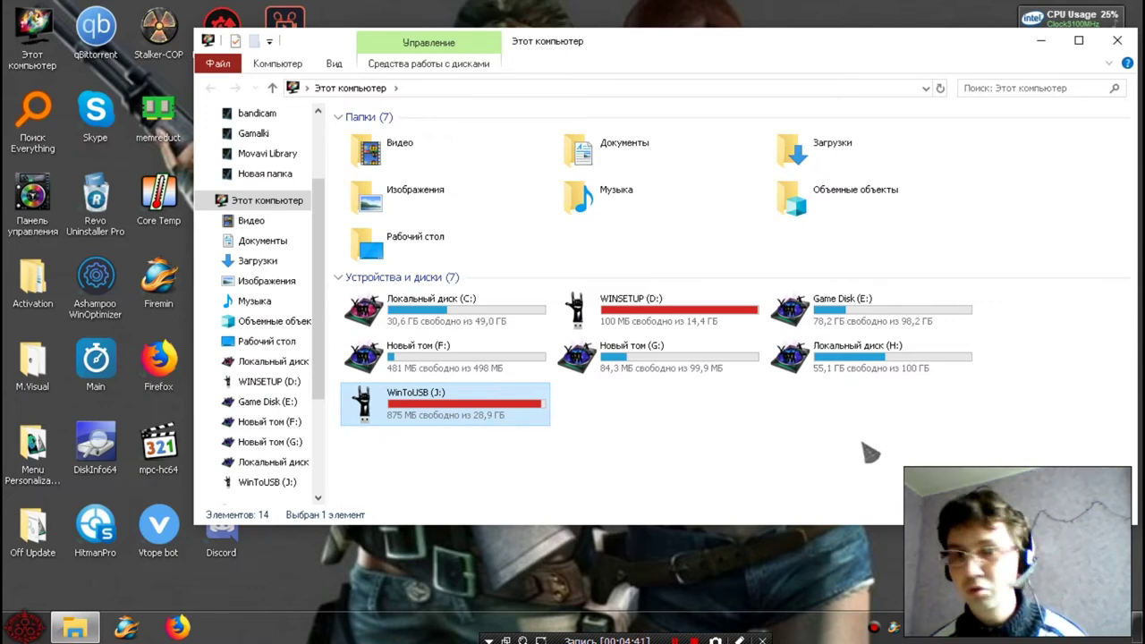
click(785, 454)
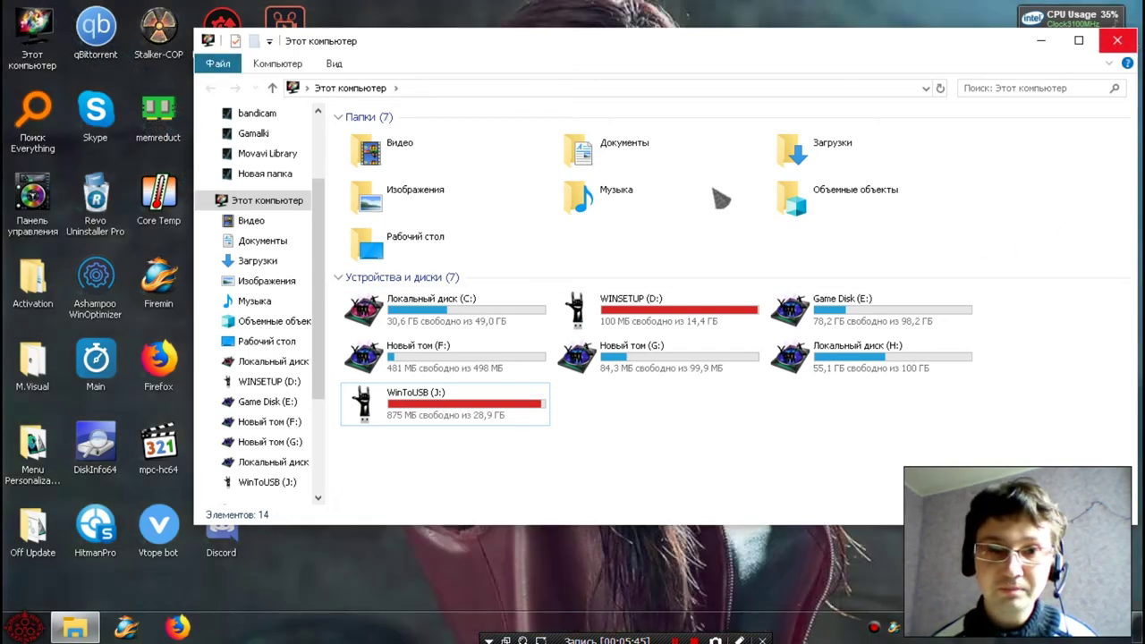
Close the This PC window and refresh the desktop
click(1117, 40)
right_click(817, 110)
click(888, 163)
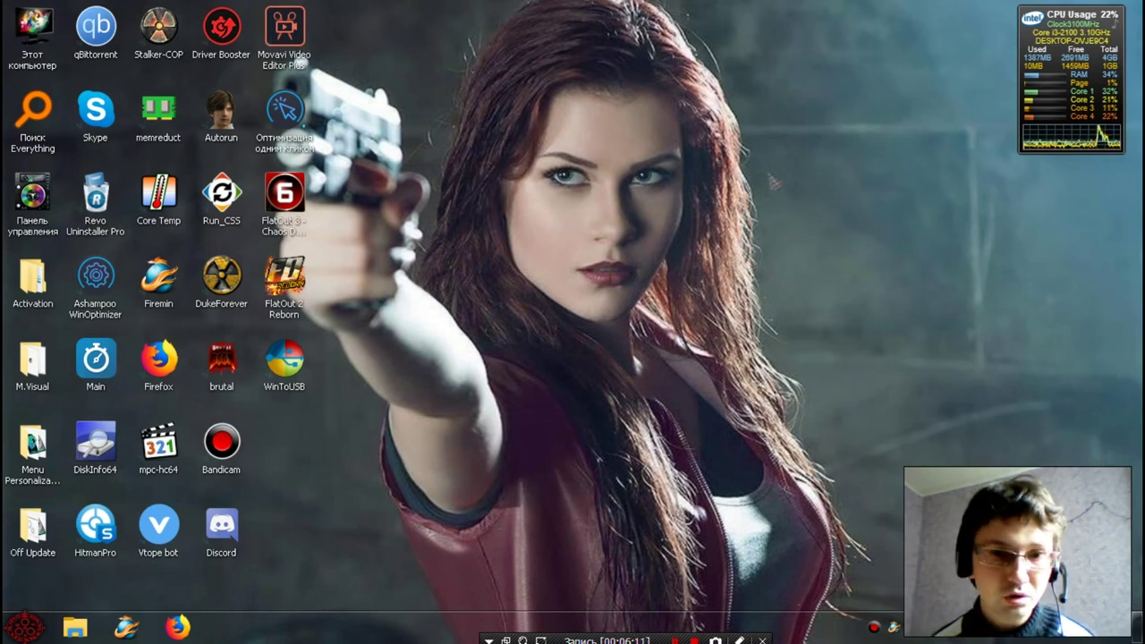
right_click(680, 184)
click(751, 230)
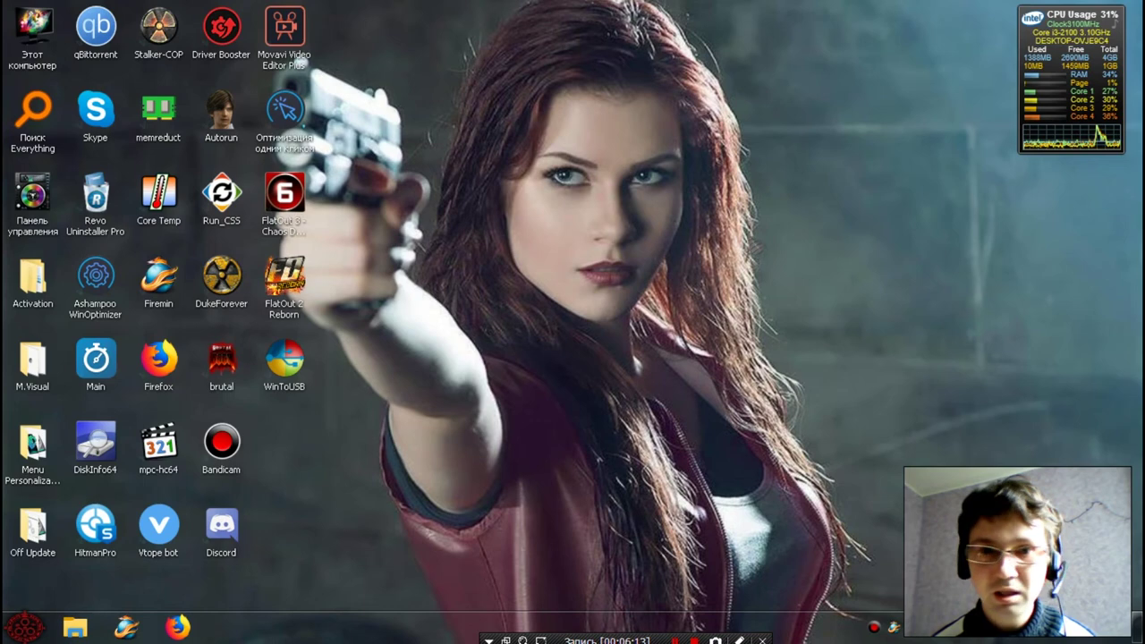